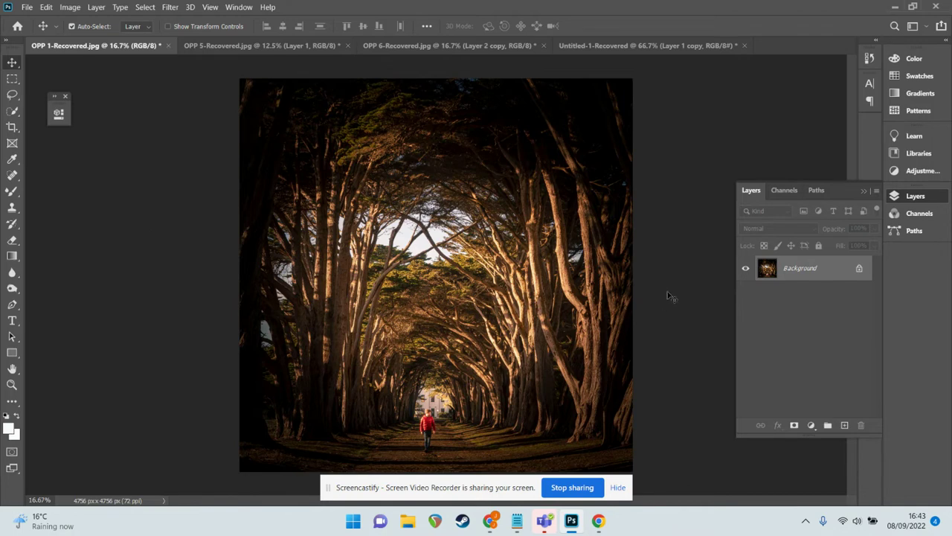
Duplicate the Background layer into a new Background copy layer
{"action": "left_click", "coordinate": [924, 196]}
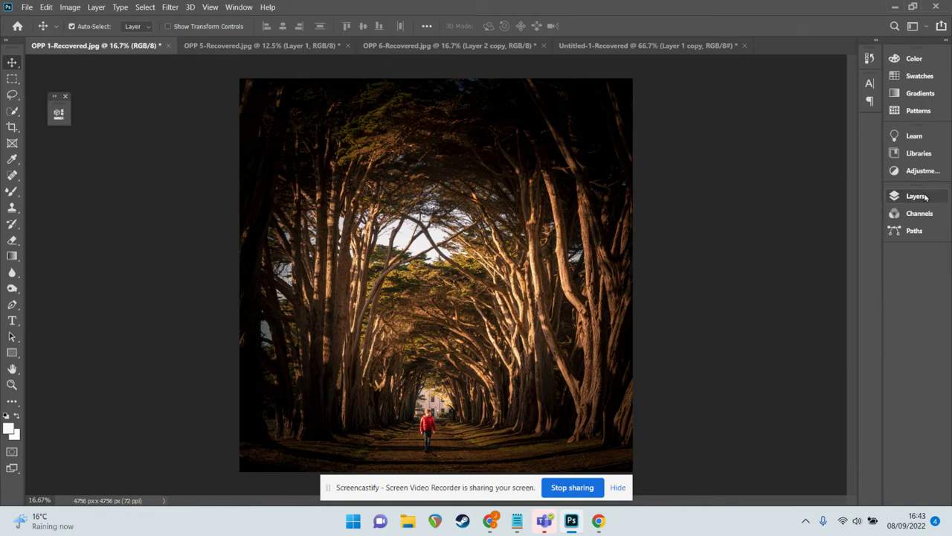
{"action": "left_click", "coordinate": [924, 196]}
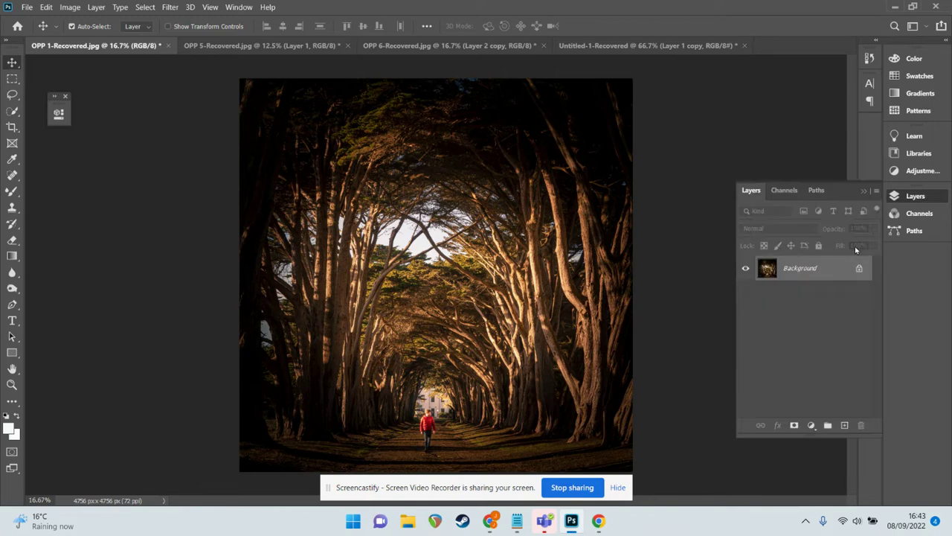
{"action": "right_click", "coordinate": [843, 273]}
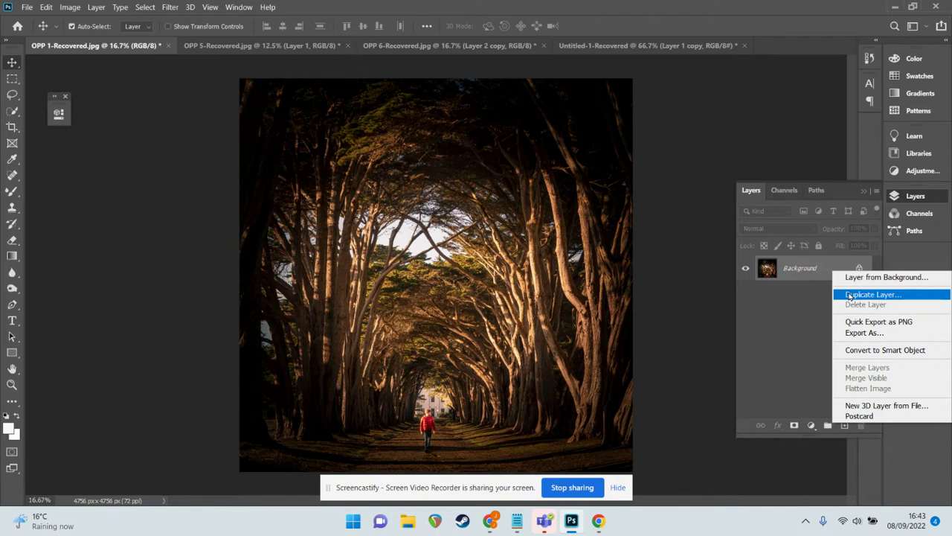
{"action": "left_click", "coordinate": [850, 296]}
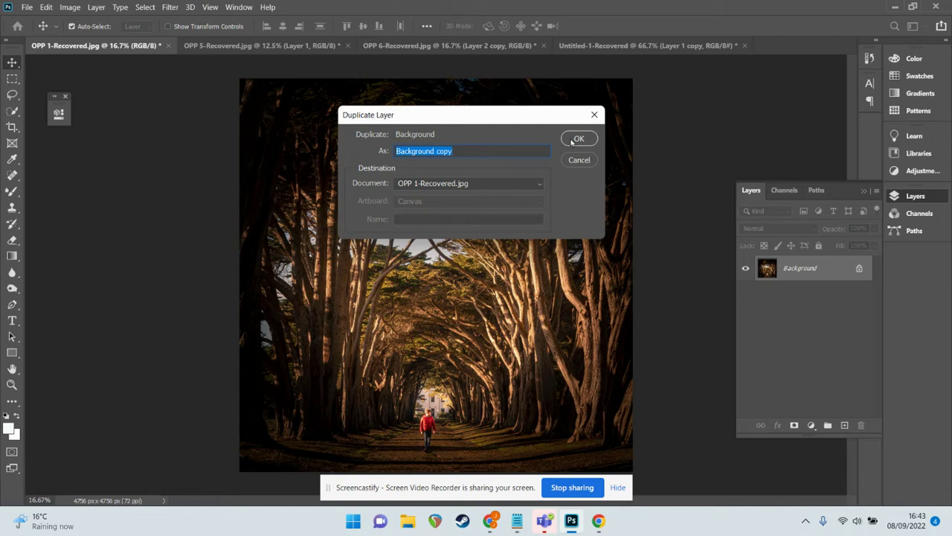
{"action": "left_click", "coordinate": [577, 139]}
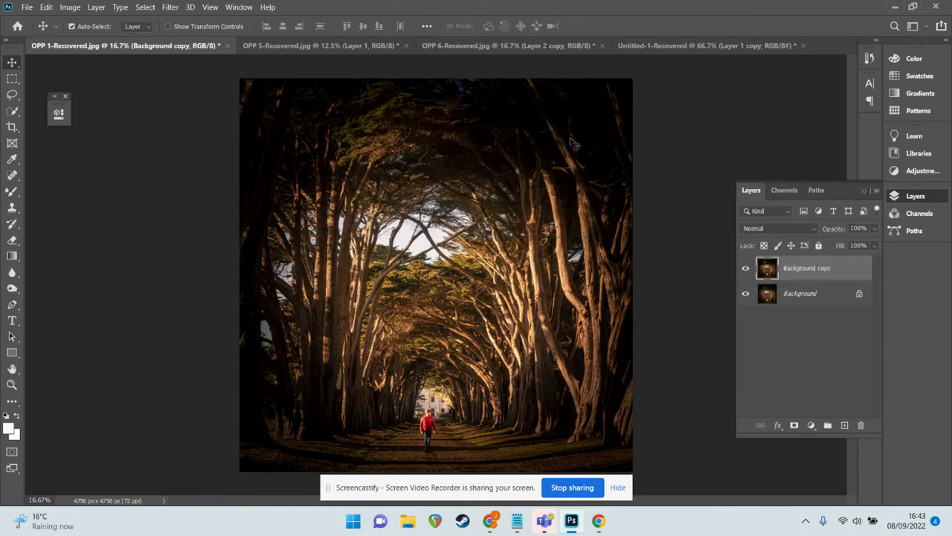
Toggle the Background copy's visibility to check it, leaving it visible
{"action": "left_click", "coordinate": [744, 278]}
{"action": "left_click", "coordinate": [743, 278]}
{"action": "left_click", "coordinate": [743, 279]}
{"action": "left_click", "coordinate": [744, 269]}
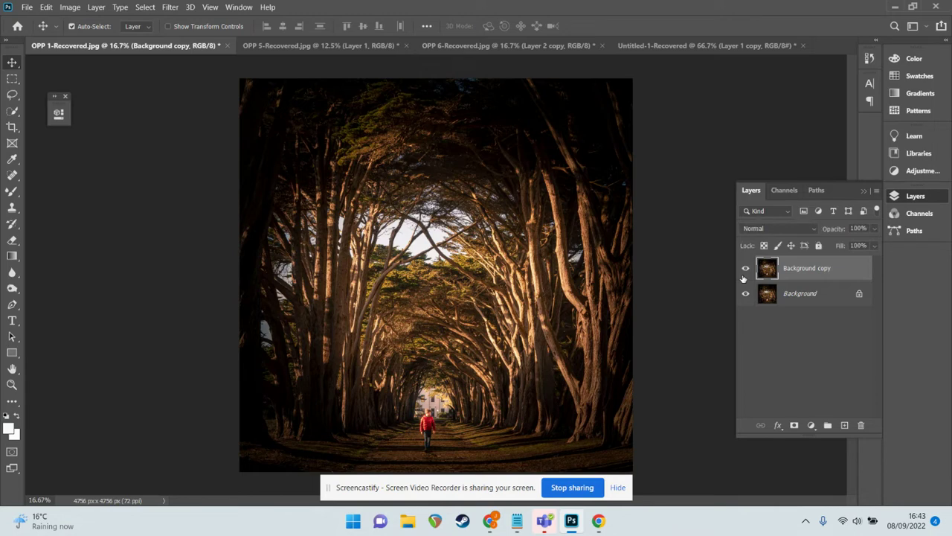
Flip the Background copy layer horizontally with Edit > Transform > Flip Horizontal
{"action": "left_click", "coordinate": [47, 7]}
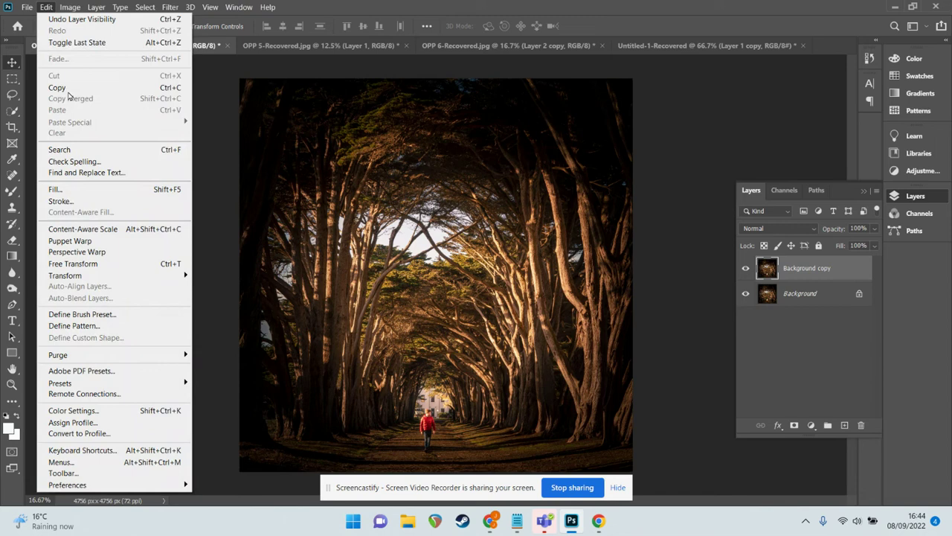
{"action": "mouse_move", "coordinate": [146, 276]}
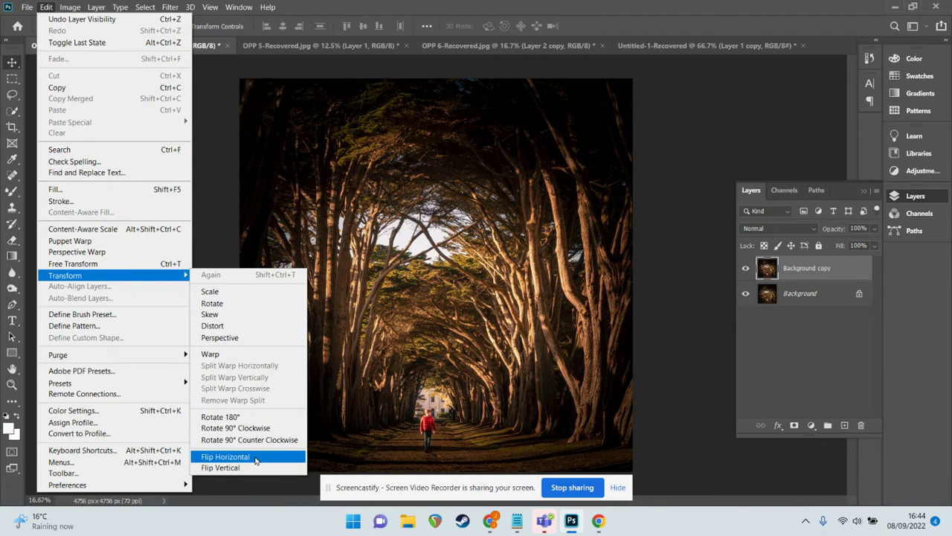
{"action": "left_click", "coordinate": [255, 457]}
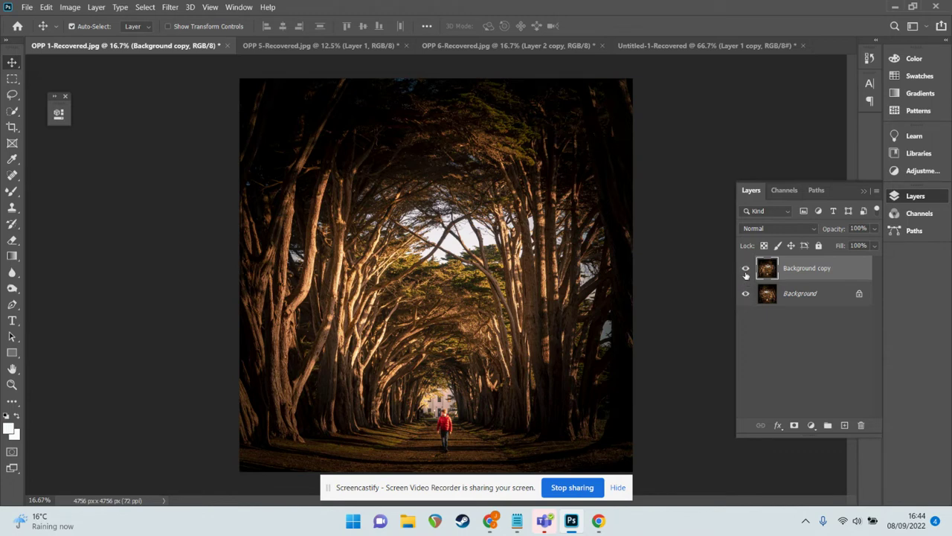
Toggle the flipped copy on and off to compare with the original, ending visible
{"action": "left_click", "coordinate": [746, 274]}
{"action": "left_click", "coordinate": [747, 269]}
{"action": "left_click", "coordinate": [746, 269]}
{"action": "left_click", "coordinate": [746, 270]}
{"action": "left_click", "coordinate": [746, 269]}
{"action": "left_click", "coordinate": [747, 269]}
{"action": "left_click", "coordinate": [746, 269]}
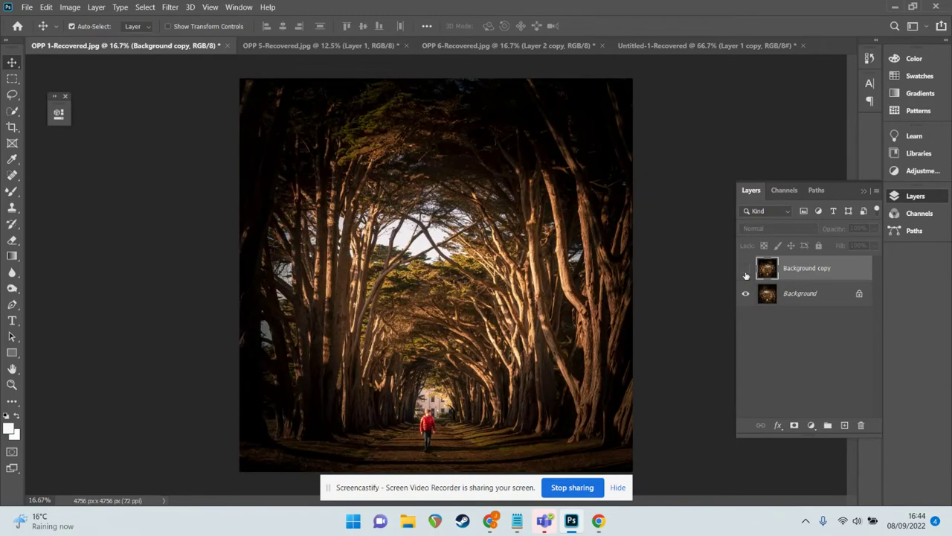
{"action": "left_click", "coordinate": [746, 269]}
{"action": "left_click", "coordinate": [746, 270]}
{"action": "left_click", "coordinate": [746, 269]}
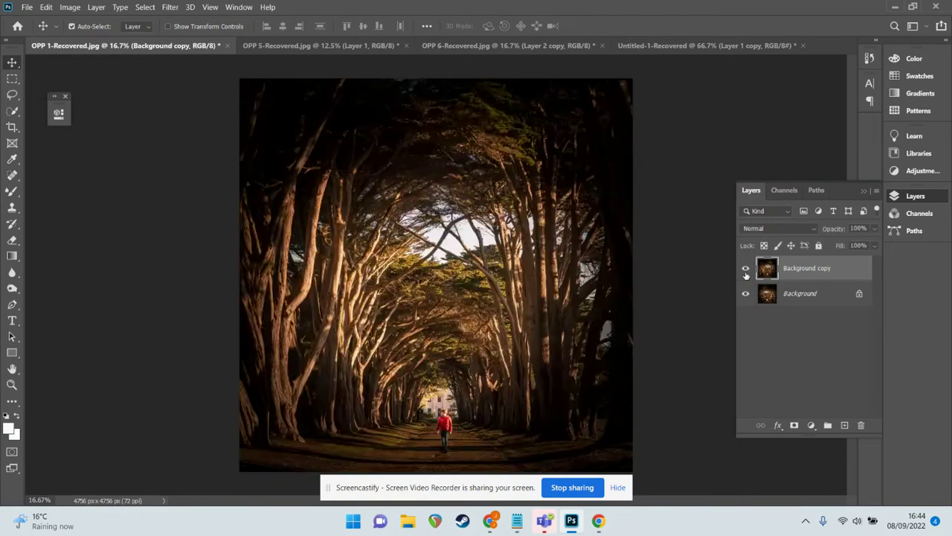
Create a New Guide Layout of 2 columns and 2 rows with both gutters cleared
{"action": "left_click", "coordinate": [211, 7]}
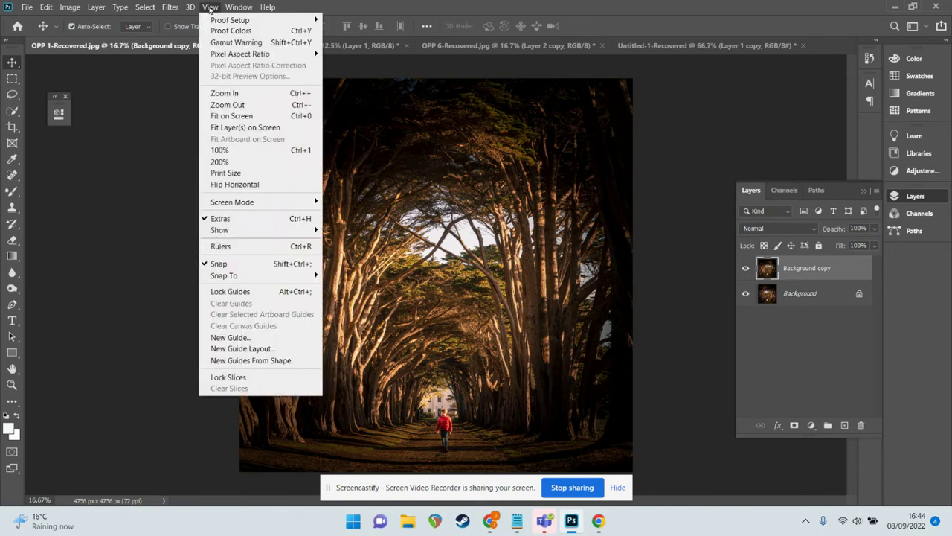
{"action": "left_click", "coordinate": [269, 354]}
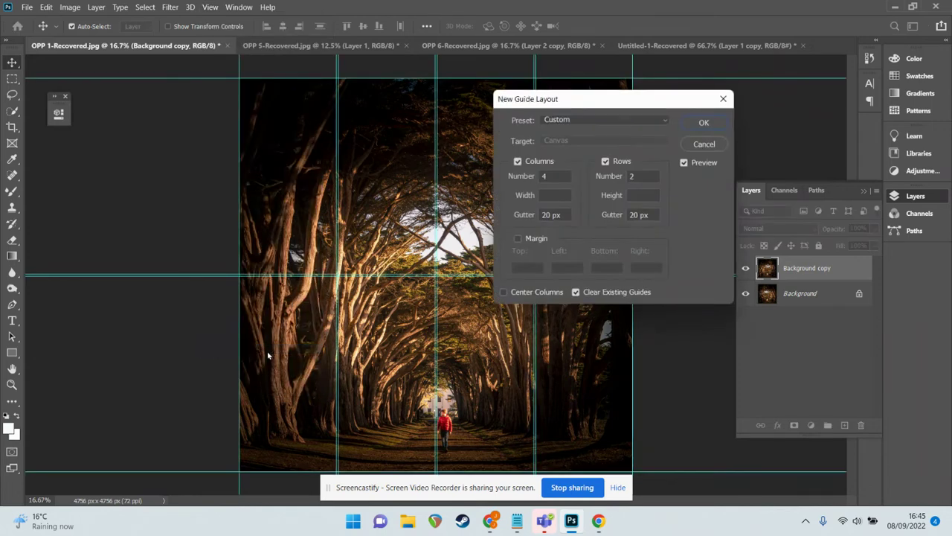
{"action": "left_click_drag", "start_coordinate": [578, 100], "coordinate": [716, 80]}
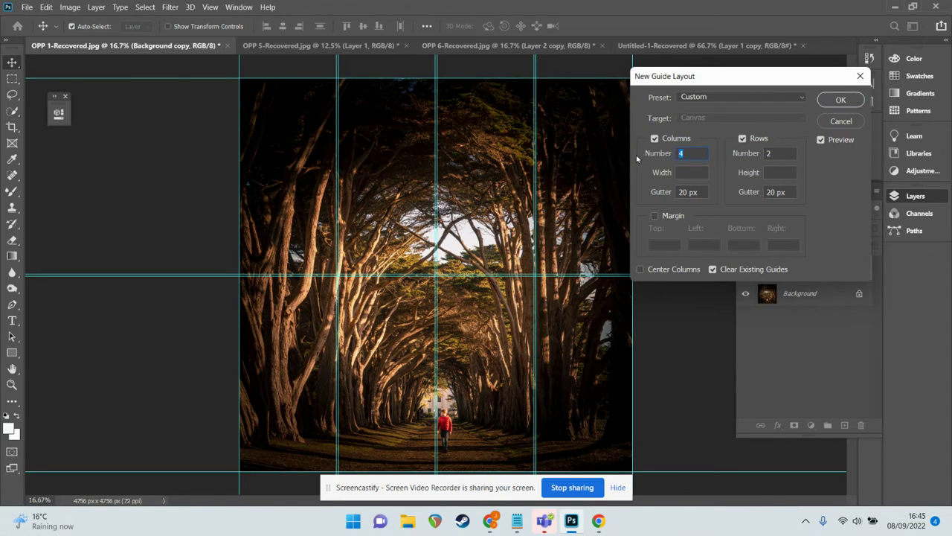
{"action": "type", "text": "2"}
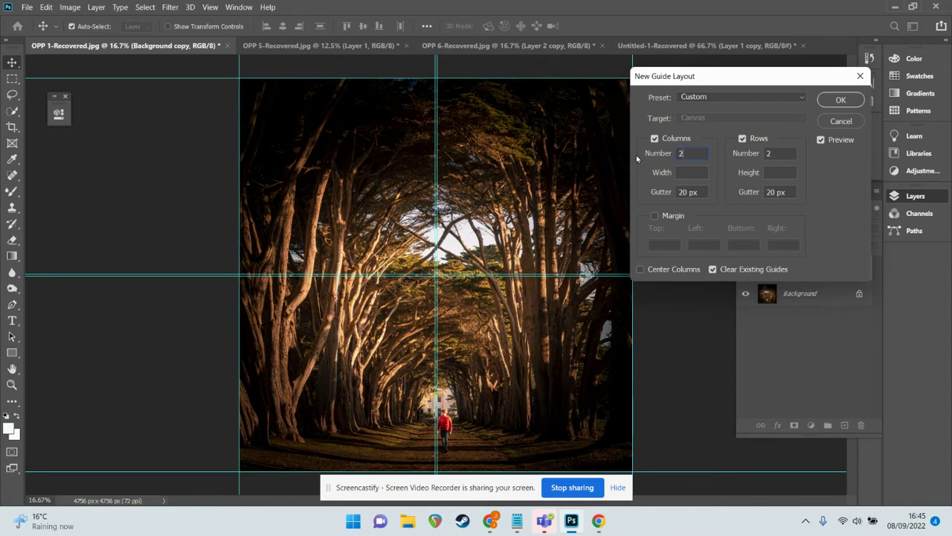
{"action": "key", "text": "Tab"}
{"action": "key", "text": "Tab"}
{"action": "key", "text": "Tab"}
{"action": "type", "text": "2"}
{"action": "key", "text": "Tab"}
{"action": "key", "text": "Tab"}
{"action": "key", "text": "BackSpace"}
{"action": "key", "text": "shift+Tab"}
{"action": "key", "text": "shift+Tab"}
{"action": "key", "text": "shift+Tab"}
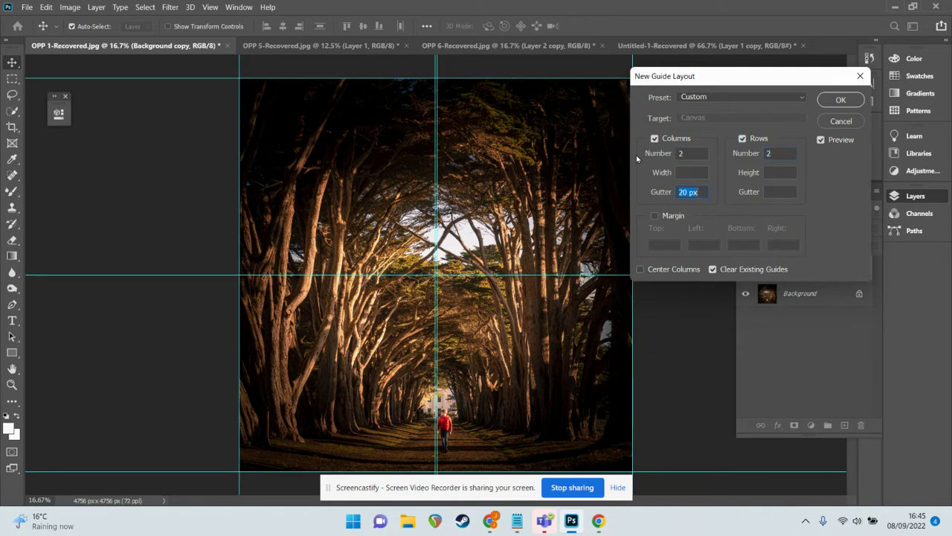
{"action": "key", "text": "BackSpace"}
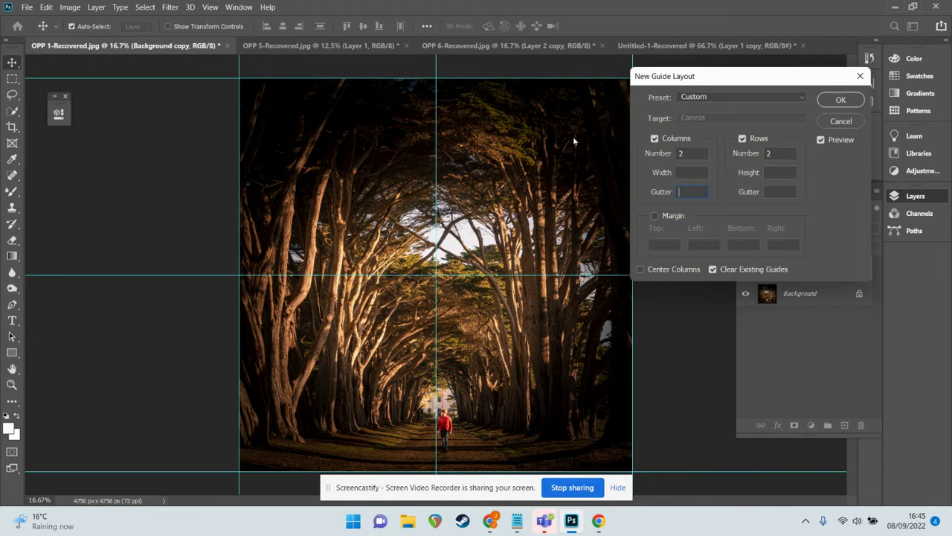
{"action": "left_click", "coordinate": [840, 102]}
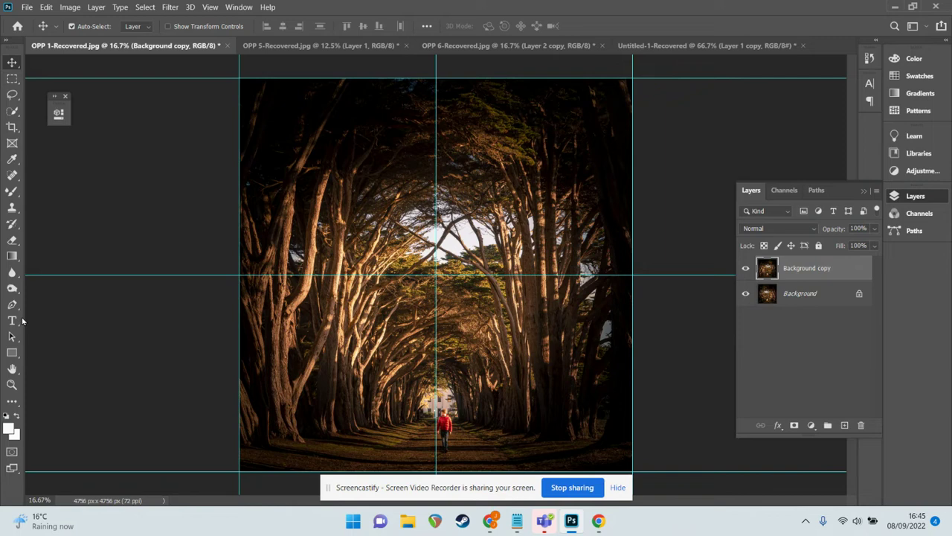
Marquee the left half up to the centre guide and add a layer mask to the Background copy
{"action": "left_click", "coordinate": [13, 79]}
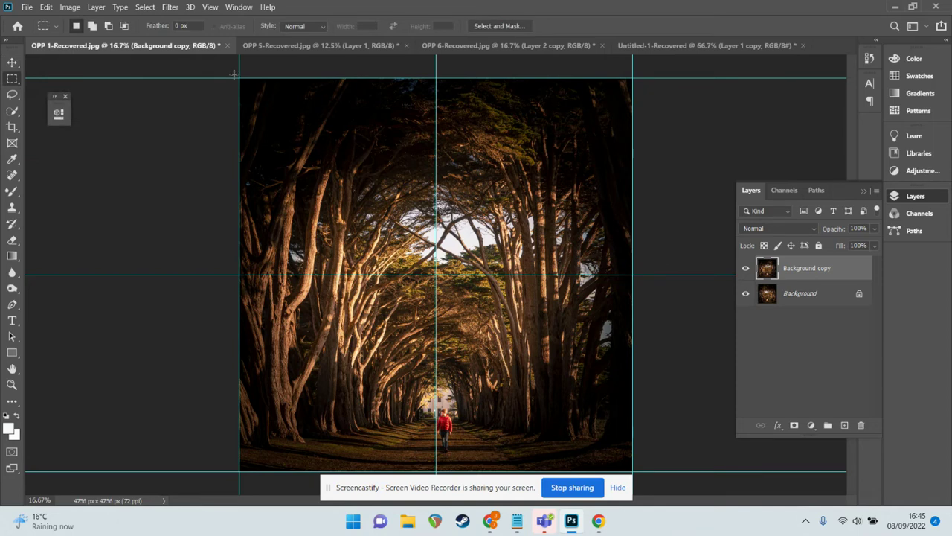
{"action": "left_click_drag", "start_coordinate": [234, 74], "coordinate": [437, 474]}
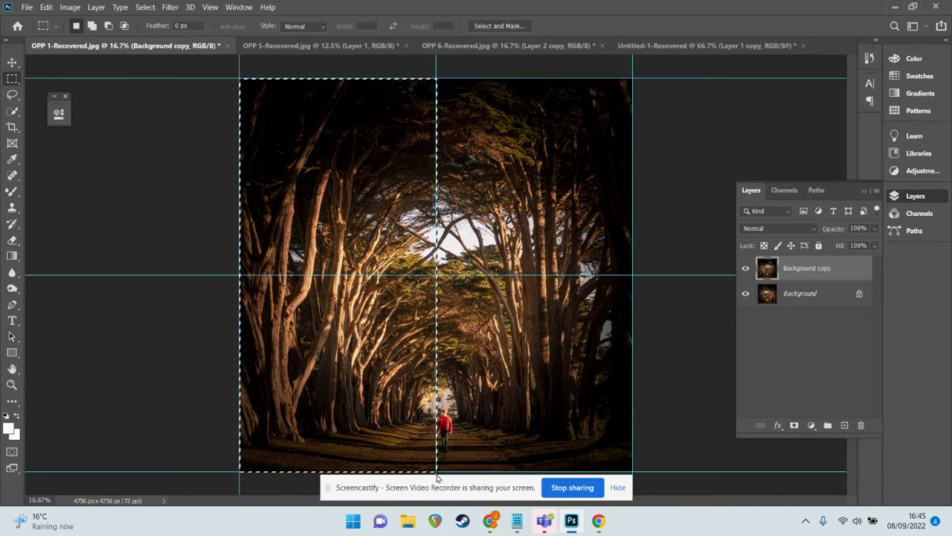
{"action": "left_click", "coordinate": [793, 426]}
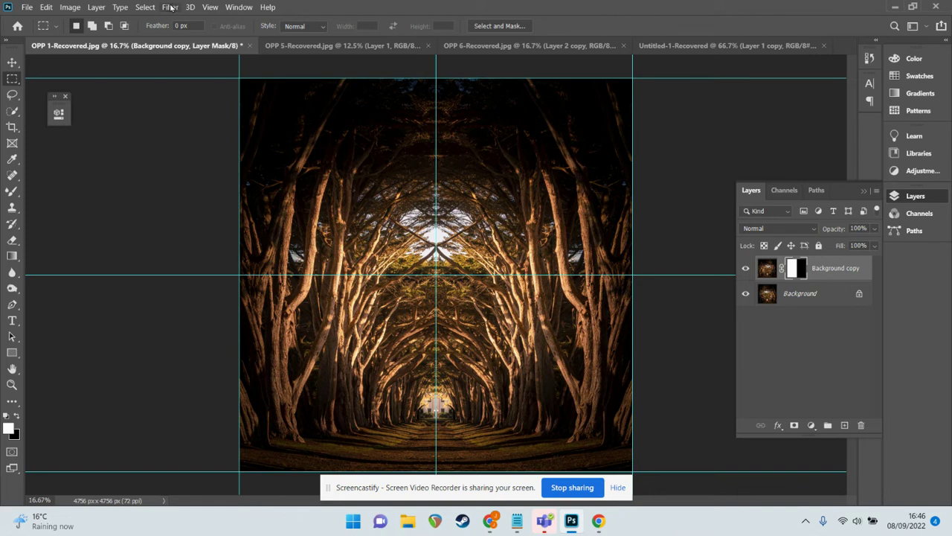
{"action": "left_click", "coordinate": [208, 8]}
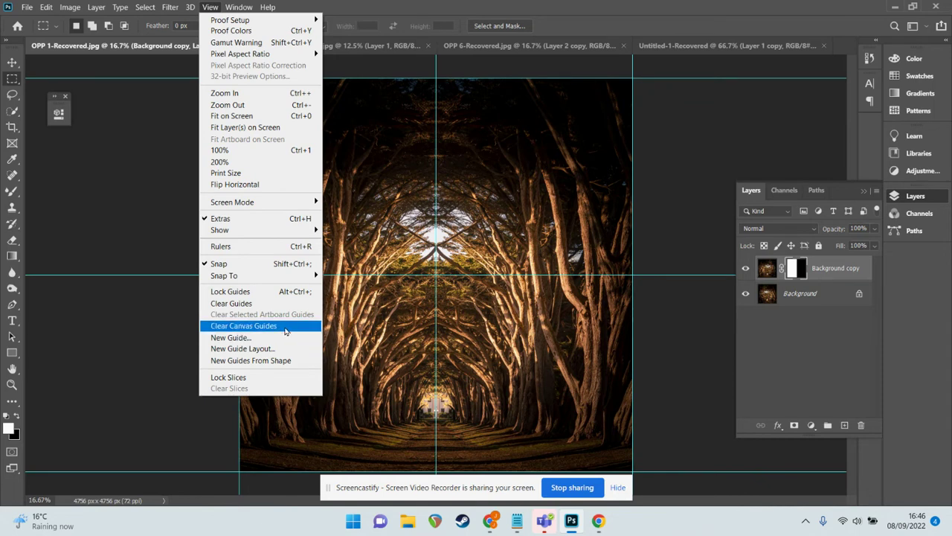
{"action": "left_click", "coordinate": [273, 303]}
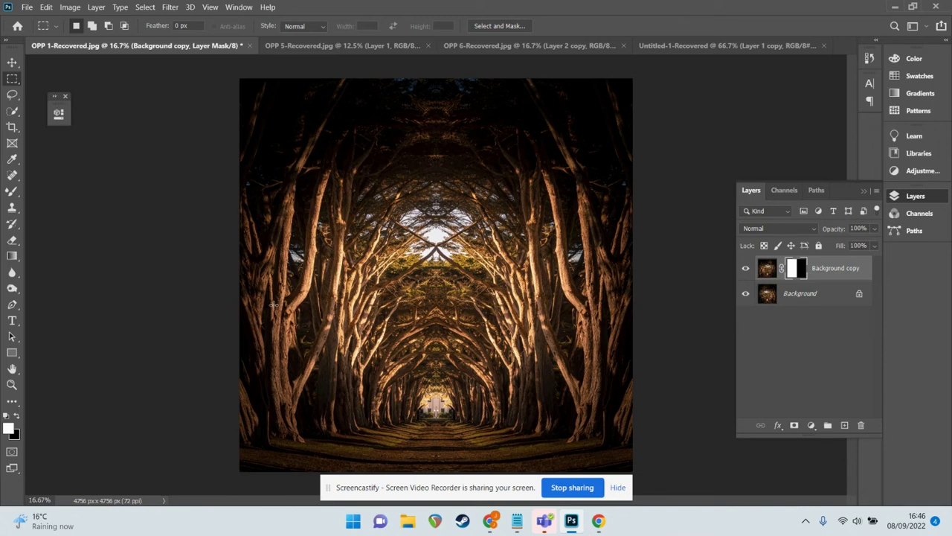
{"action": "key", "text": "ctrl+z"}
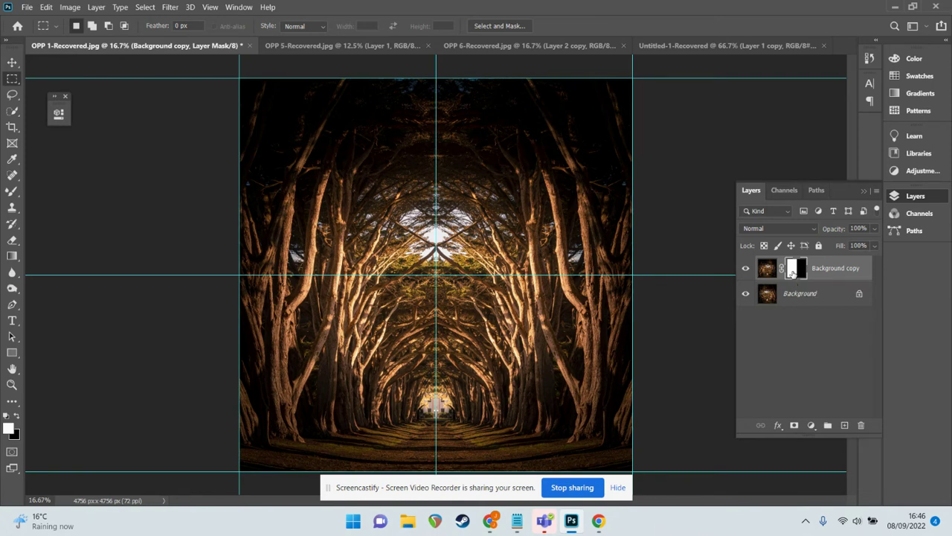
Replace the left-half mask with a layer mask showing the copy's right half
{"action": "key", "text": "ctrl+z"}
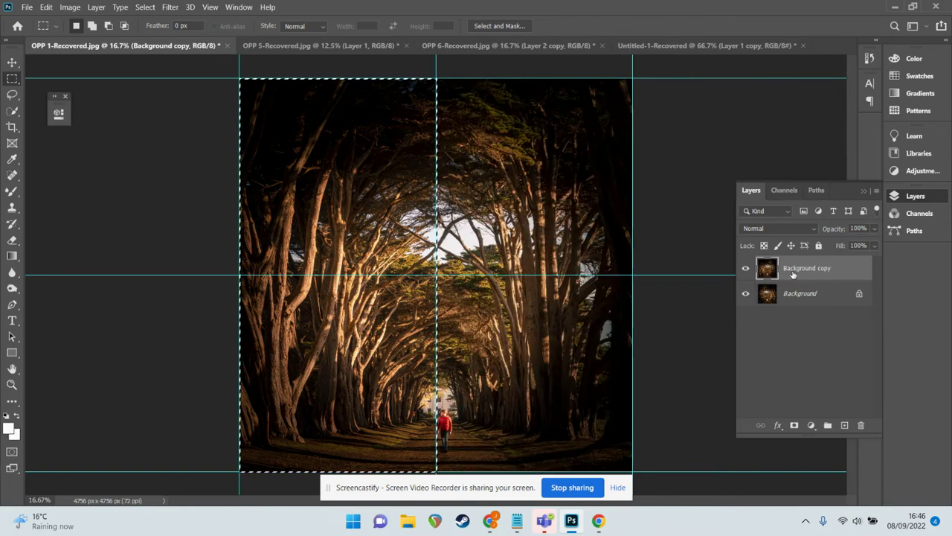
{"action": "key", "text": "ctrl+d"}
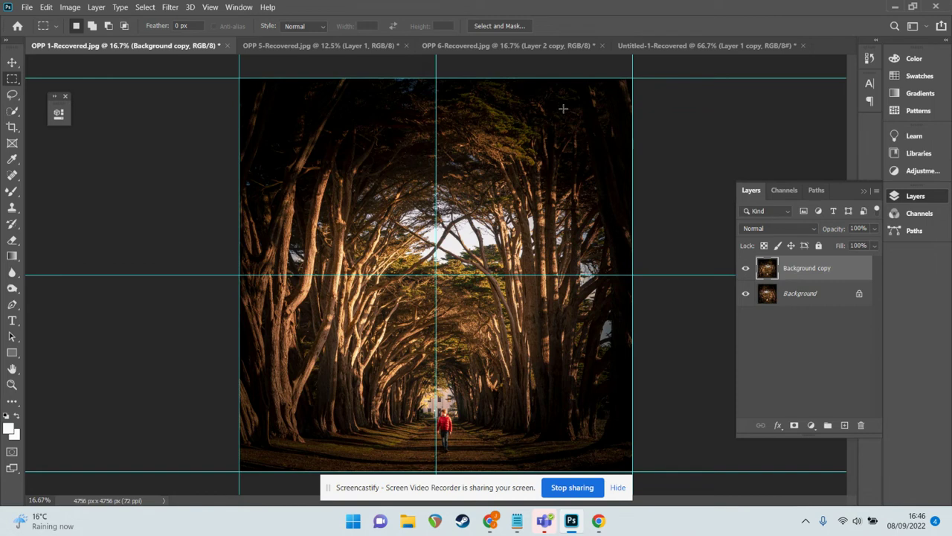
{"action": "left_click_drag", "start_coordinate": [636, 74], "coordinate": [434, 471]}
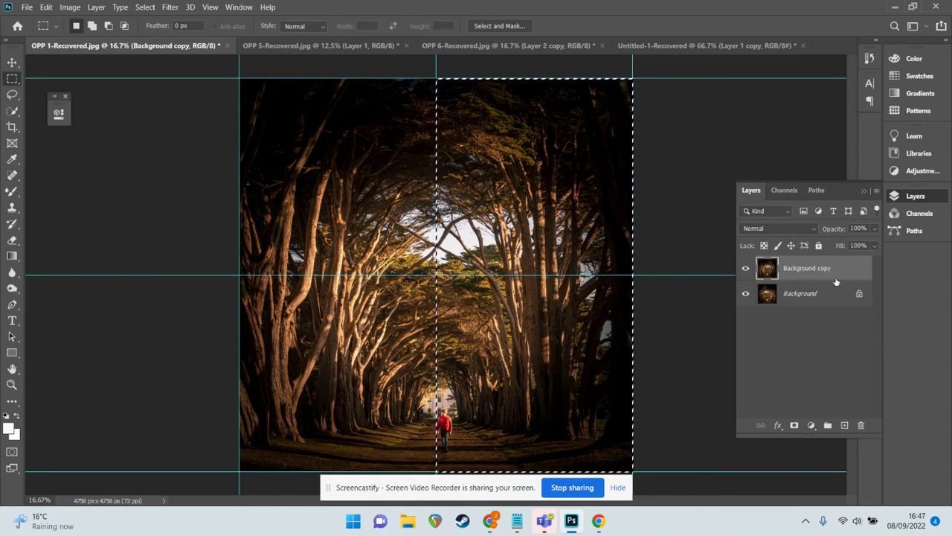
{"action": "left_click", "coordinate": [794, 425]}
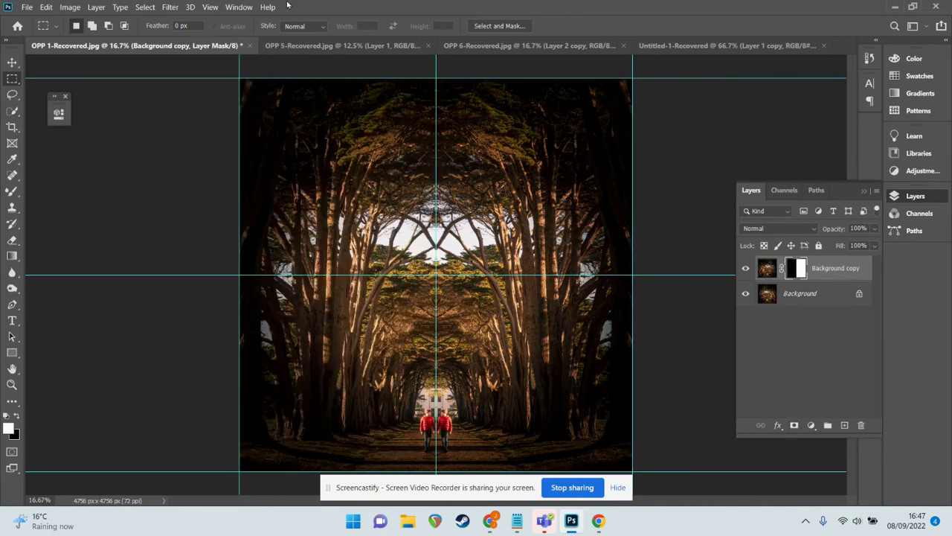
Clear the guides, fit the image to the window, and preview it full screen, zoomed in
{"action": "left_click", "coordinate": [211, 6]}
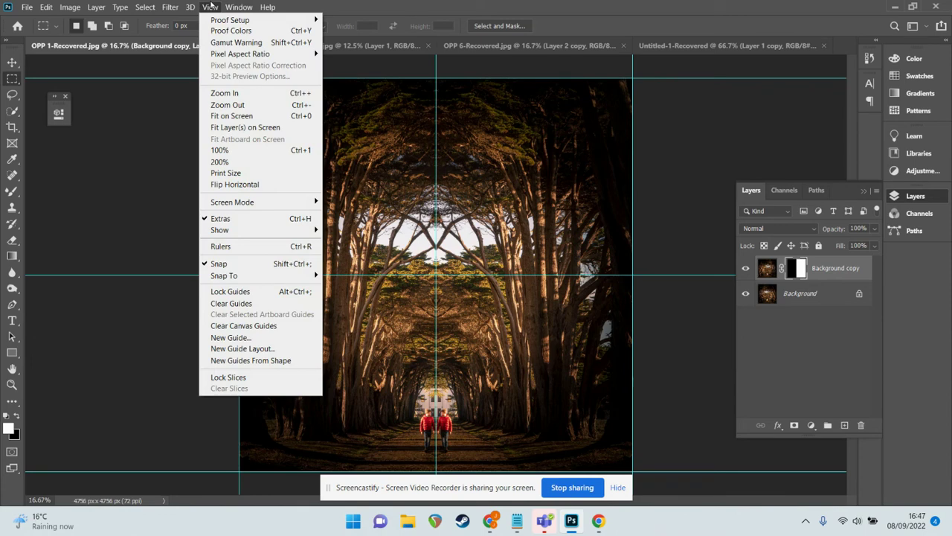
{"action": "left_click", "coordinate": [229, 303]}
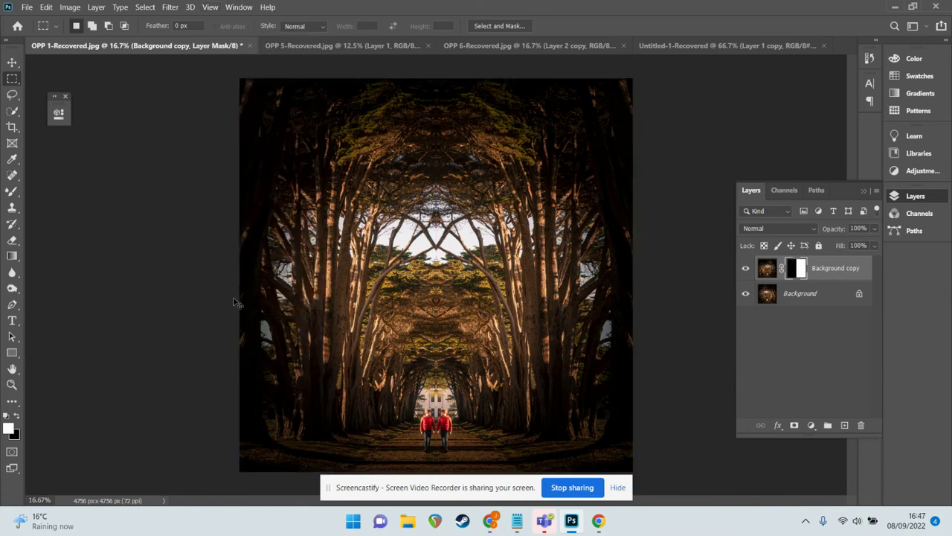
{"action": "key", "text": "ctrl+o"}
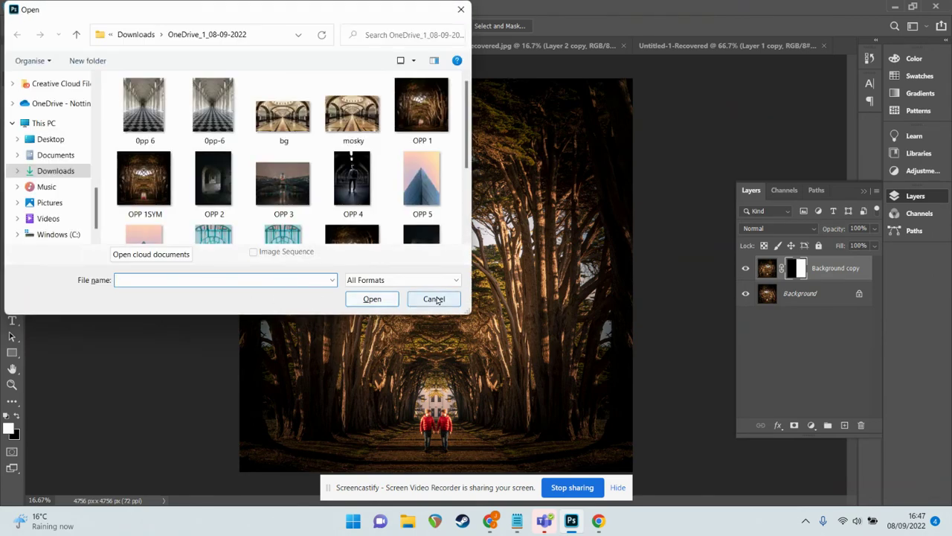
{"action": "left_click", "coordinate": [433, 298]}
{"action": "key", "text": "ctrl+0"}
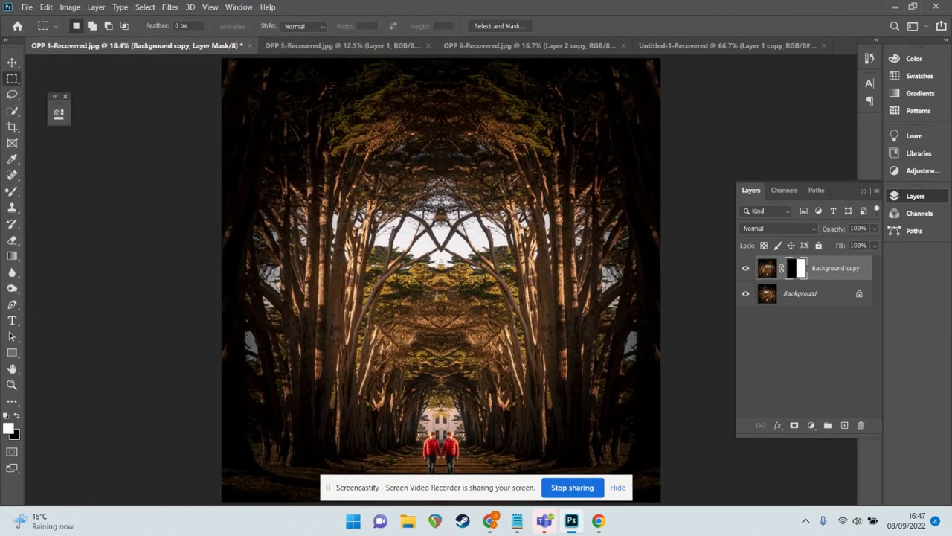
{"action": "key", "text": "f"}
{"action": "key", "text": "f"}
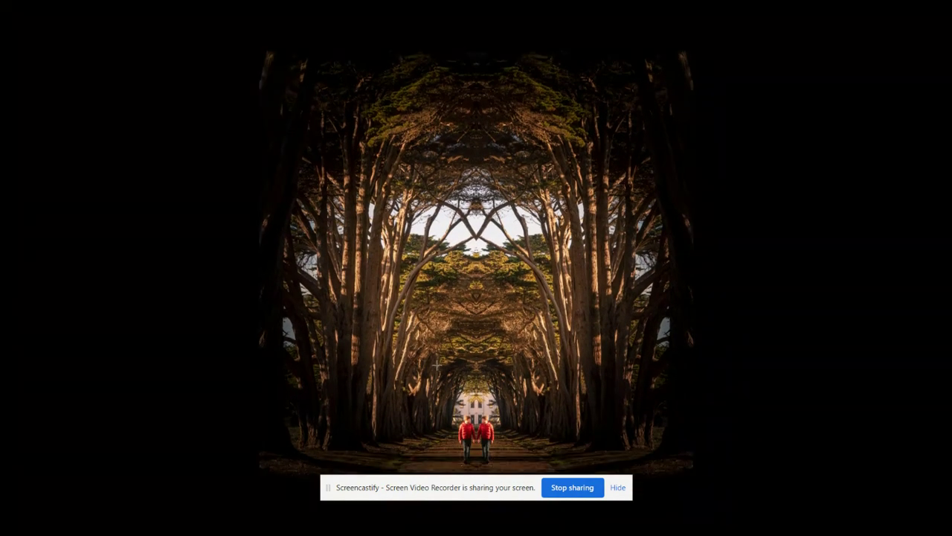
{"action": "key", "text": "ctrl+plus"}
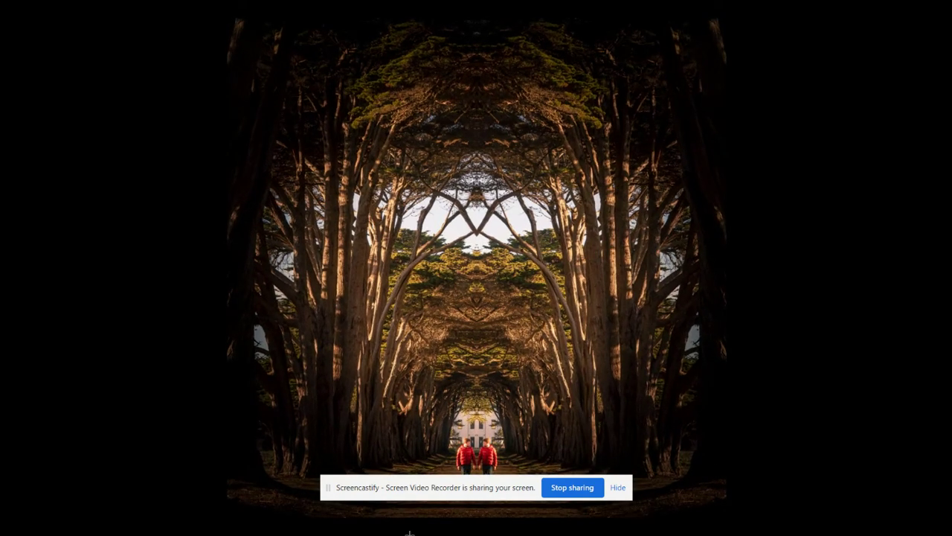